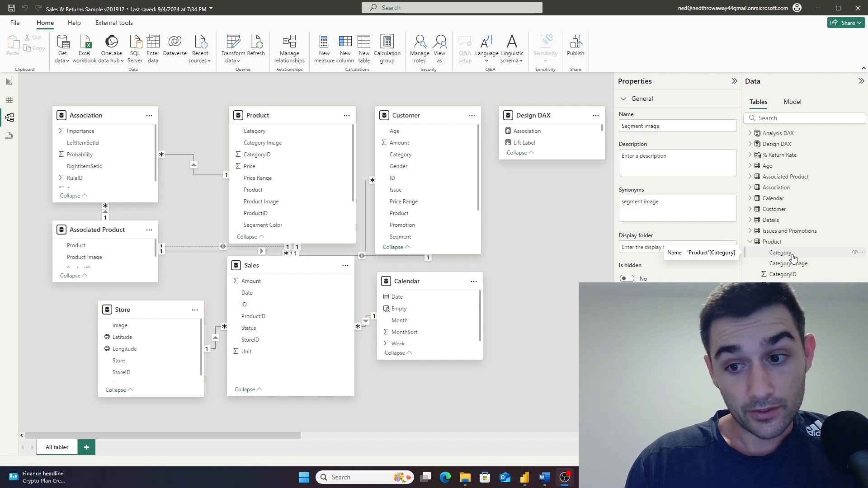
Create a hierarchy from the Product table's Category column and add Product and Segment as its lower levels
click(863, 254)
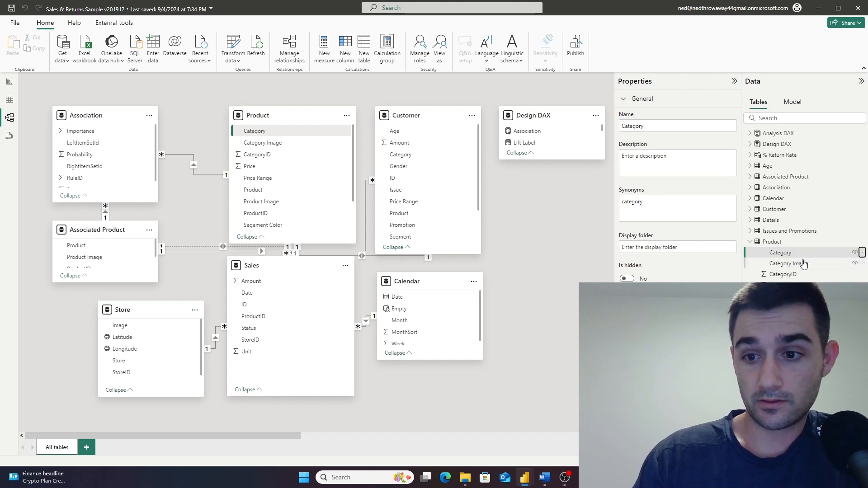
click(798, 262)
click(756, 263)
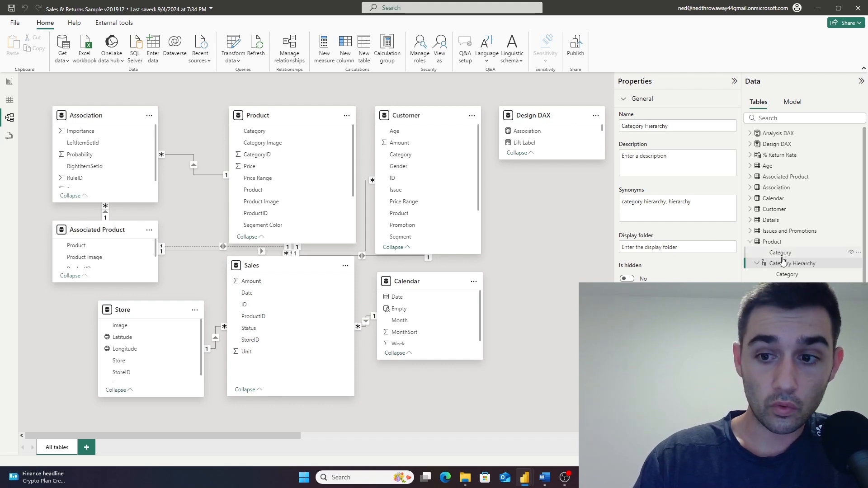
drag(252, 189, 807, 267)
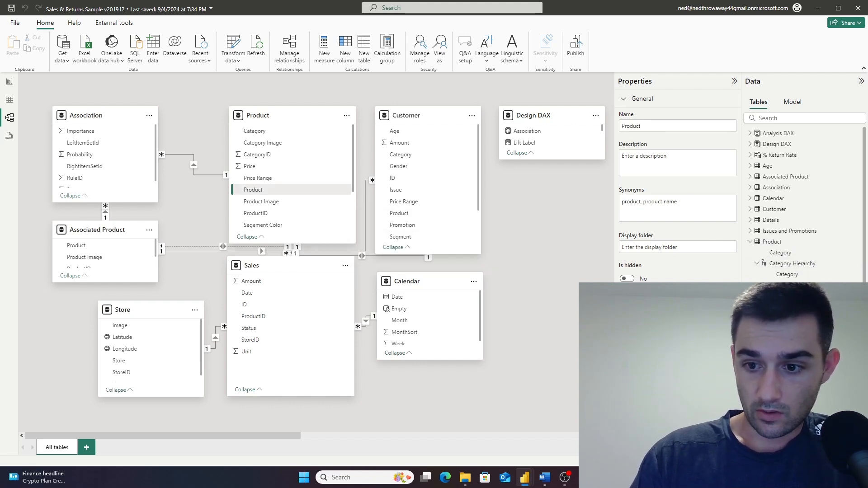
click(780, 383)
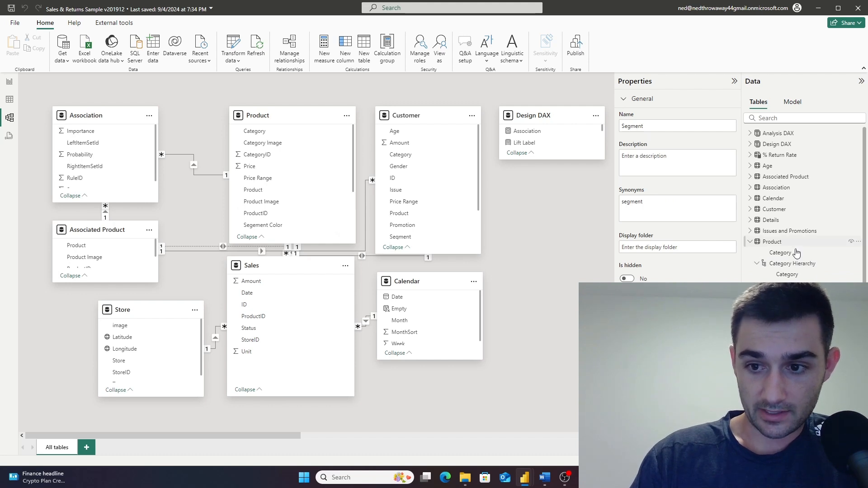
Rename the category hierarchy in the Product table as Product Hierarchy
click(792, 264)
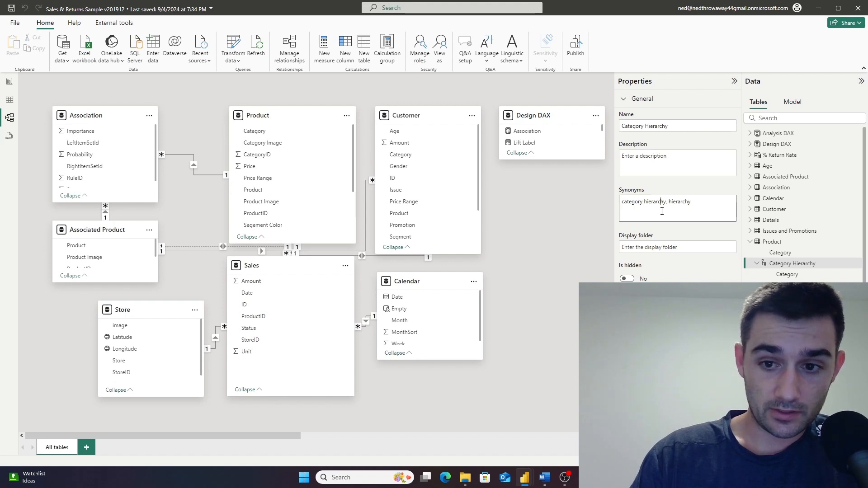
click(677, 244)
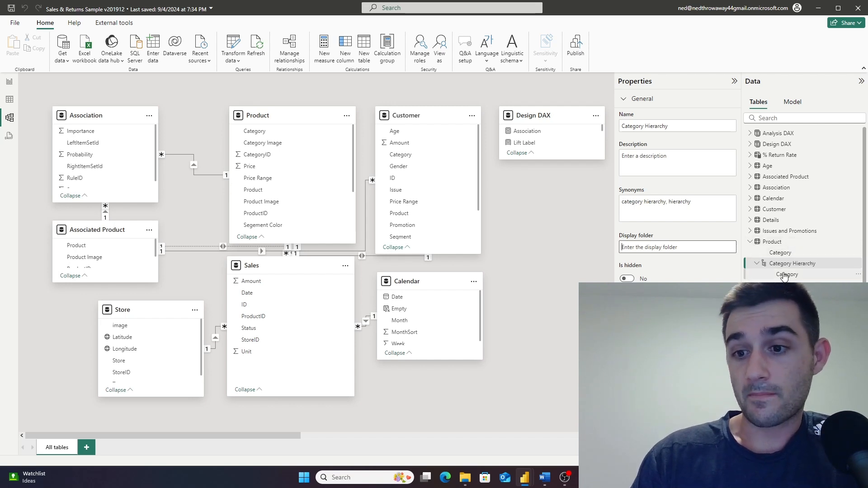
click(756, 265)
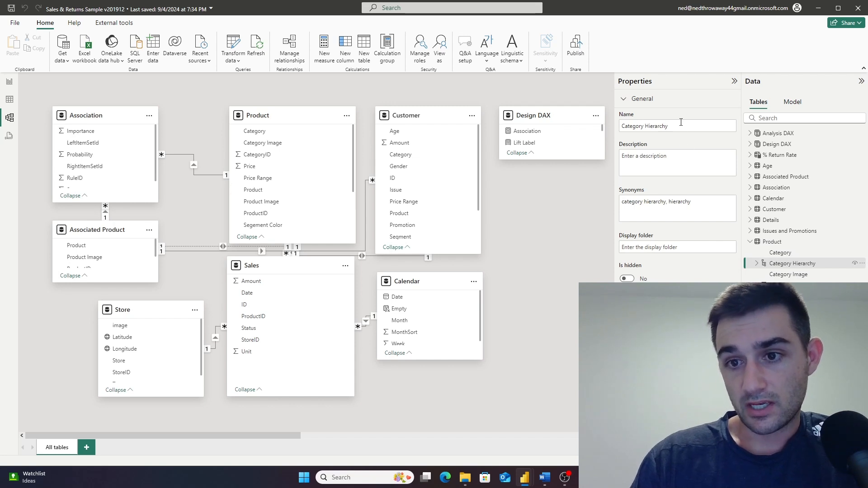
drag(647, 130, 621, 129)
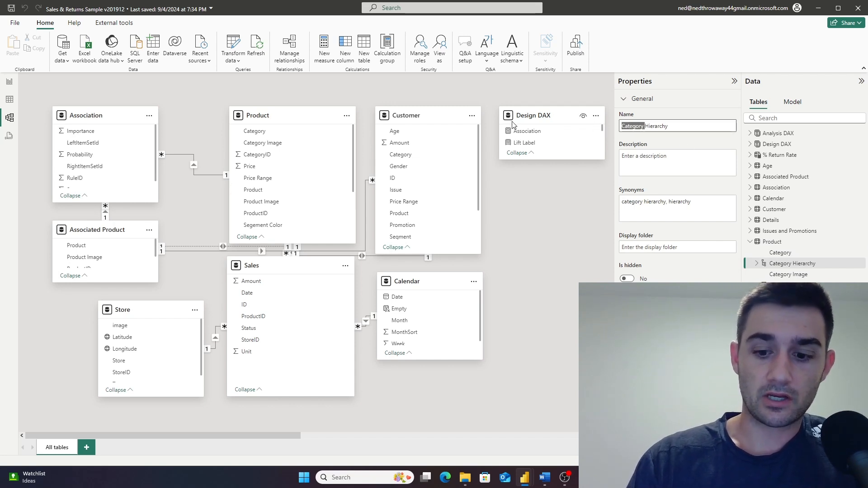
text(Product)
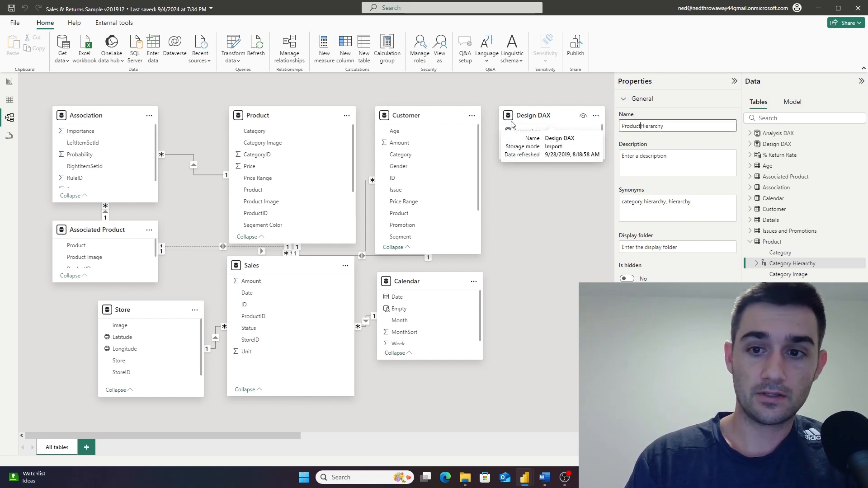
key(Return)
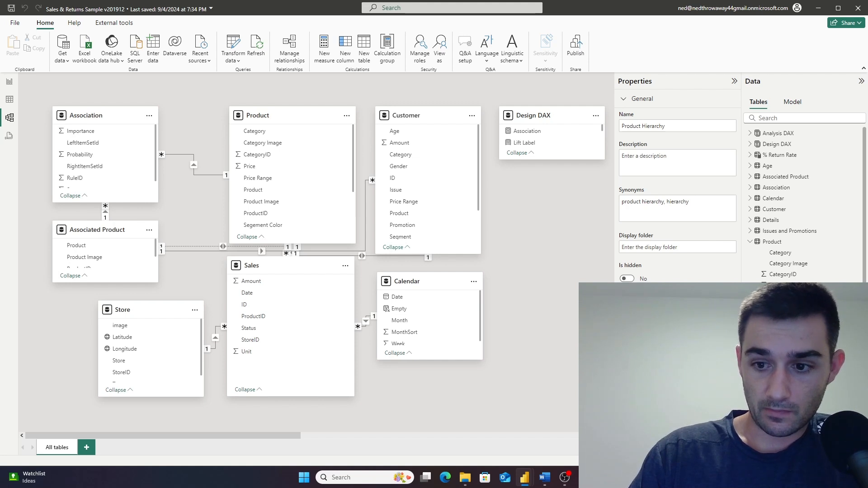
Hide the Product table's standalone Segment, Product and Category columns from the report view
click(780, 351)
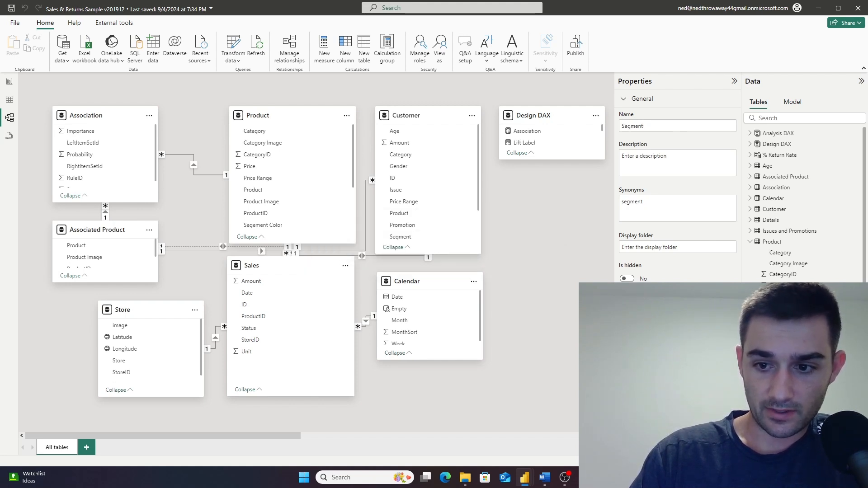
click(787, 318)
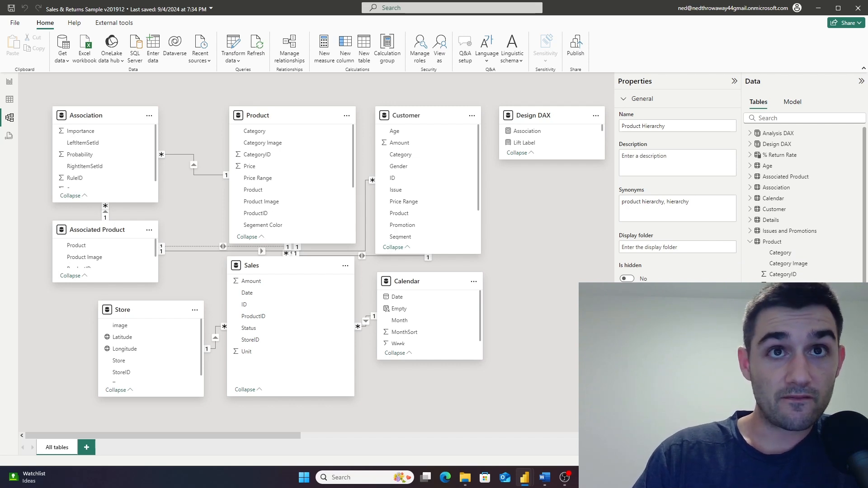
click(780, 361)
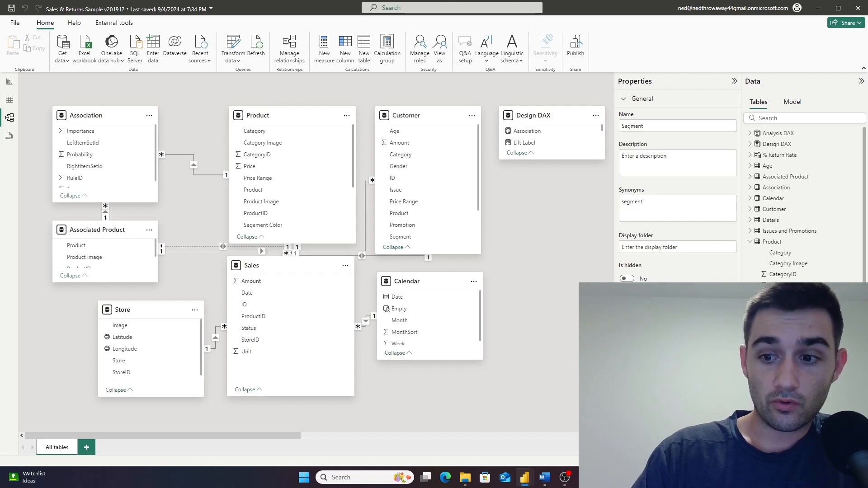
click(627, 278)
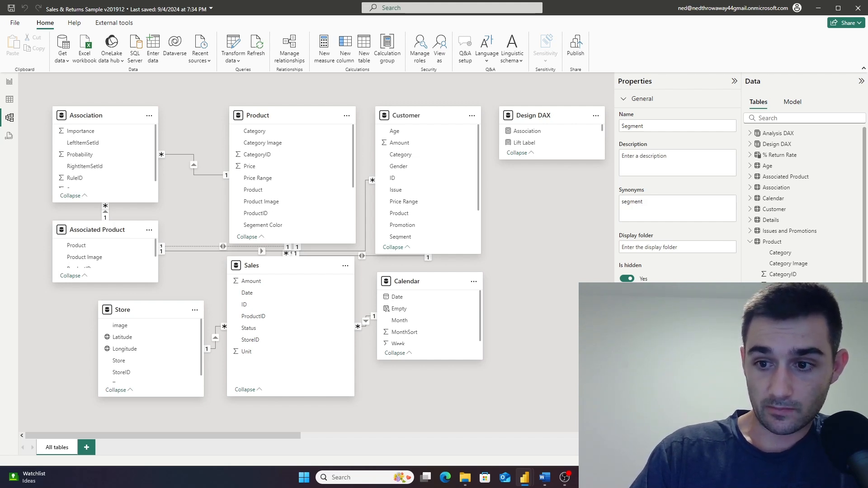
click(845, 307)
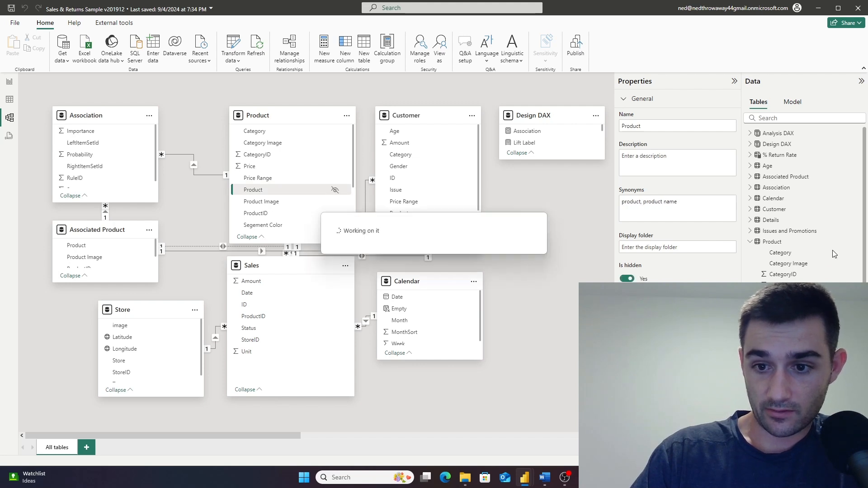
click(850, 253)
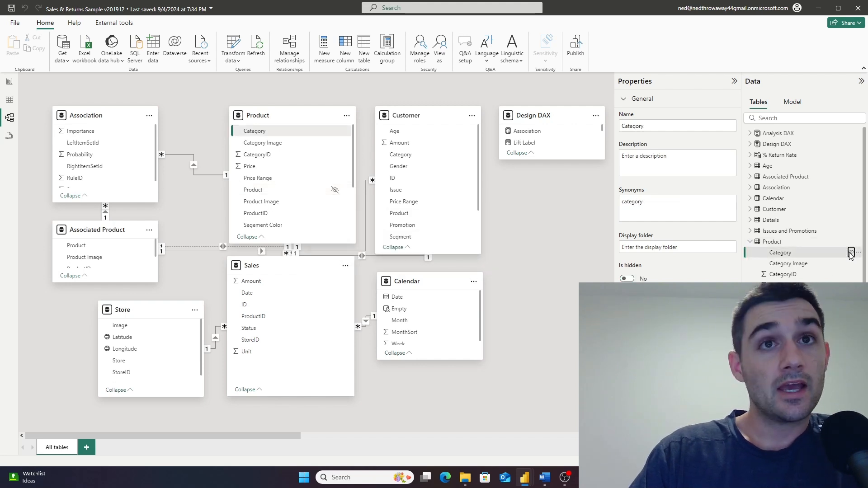
click(851, 253)
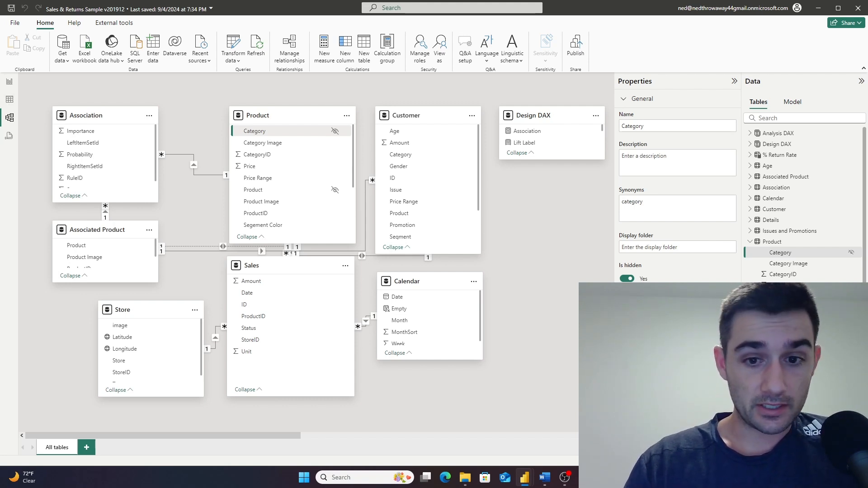
Switch from the data model to the report view and add a blank report page
click(9, 99)
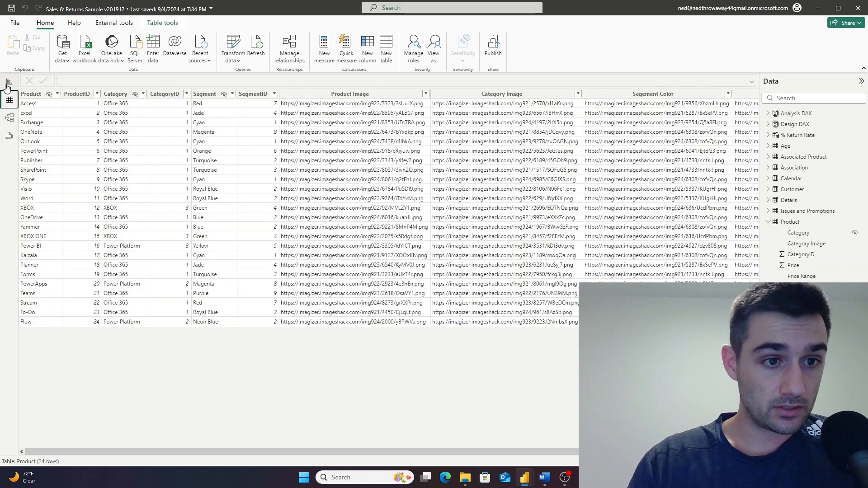
click(9, 82)
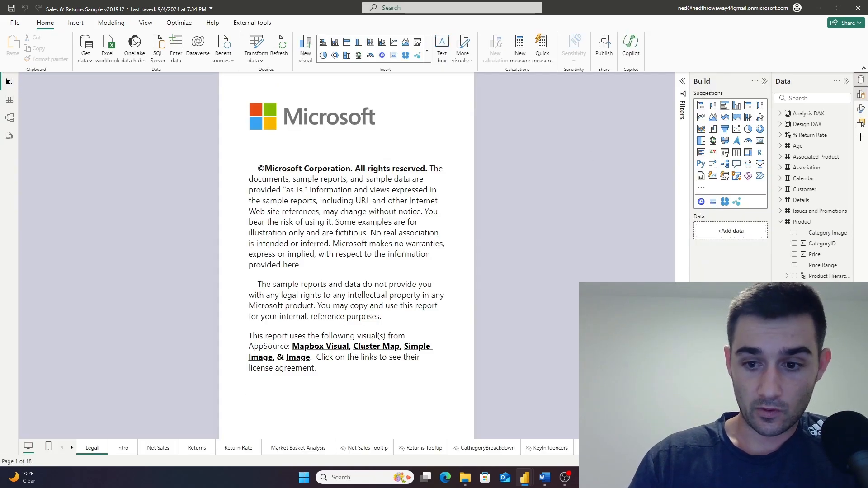
click(666, 448)
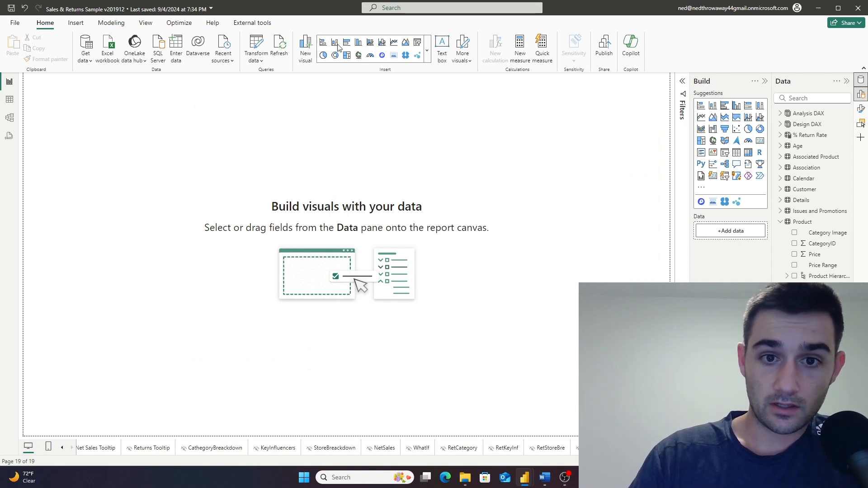
Build a matrix visual on the blank page with Product Hierarchy as its rows
click(748, 153)
drag(827, 275, 726, 233)
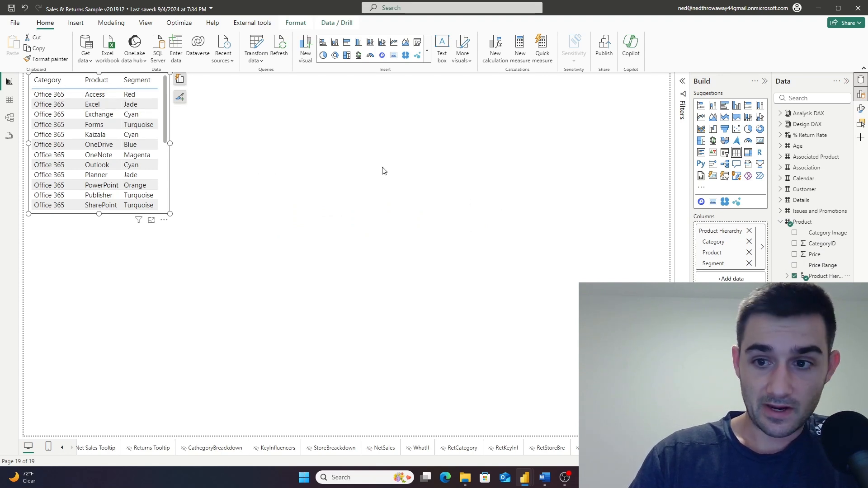
click(748, 153)
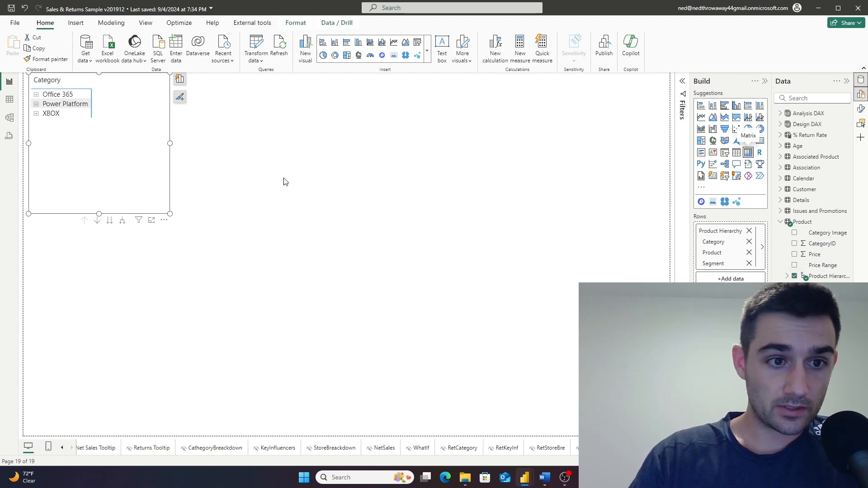
Expand Office 365 in the matrix and drill Yammer, Word, Visio, To-Do, Teams and Stream down to their segments
click(36, 94)
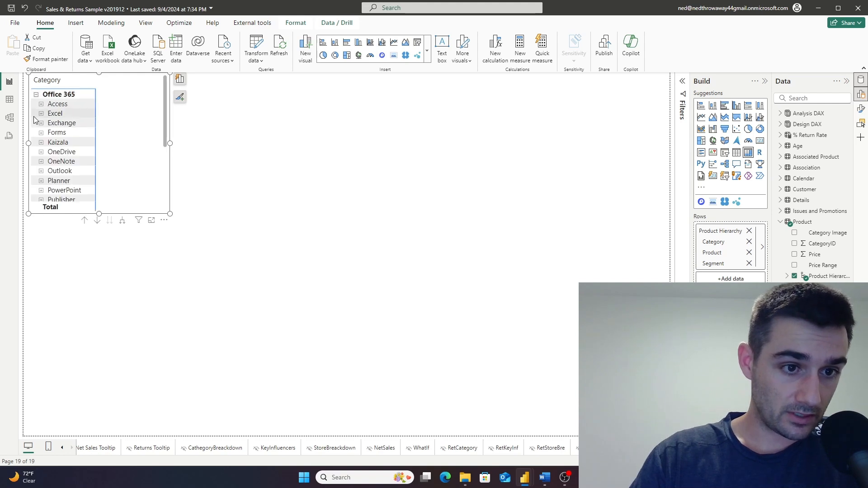
scroll(59, 161, down, 3)
click(42, 179)
click(41, 159)
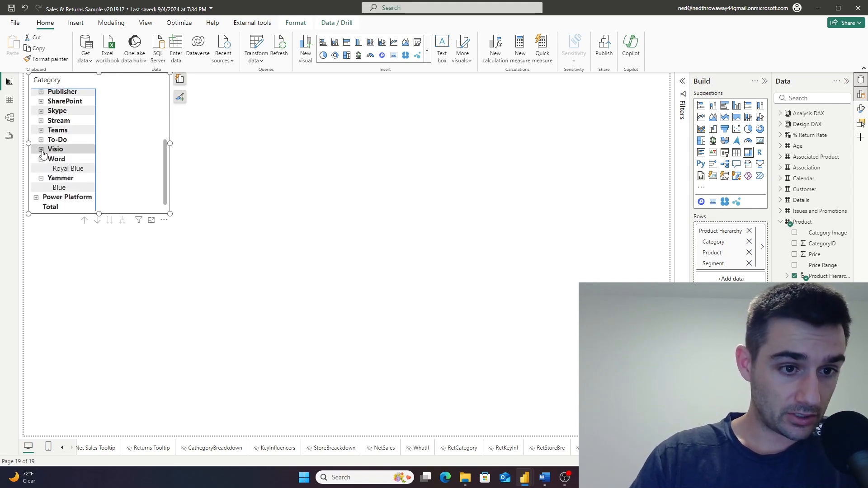
click(41, 149)
click(41, 141)
click(41, 130)
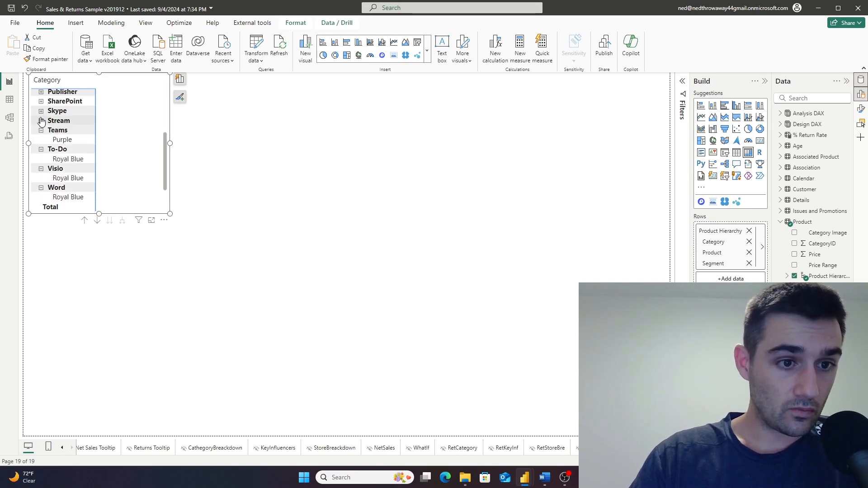
click(41, 121)
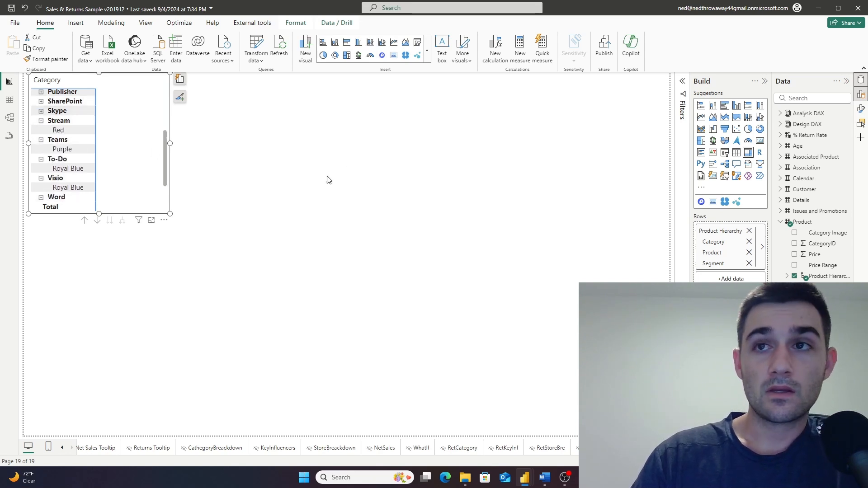